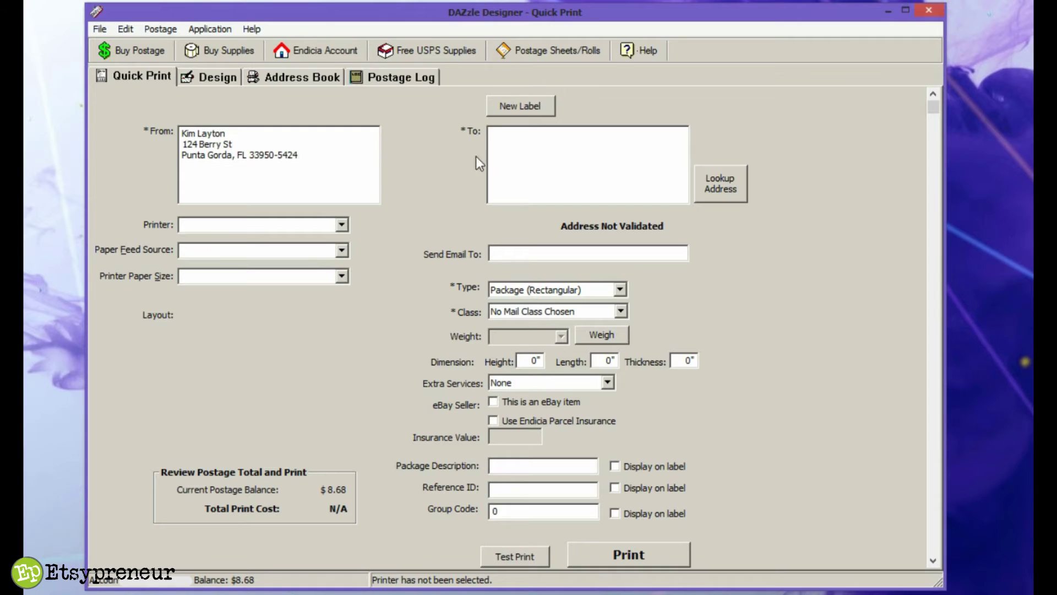
Place the cursor in the To box to begin the recipient's address
click(495, 137)
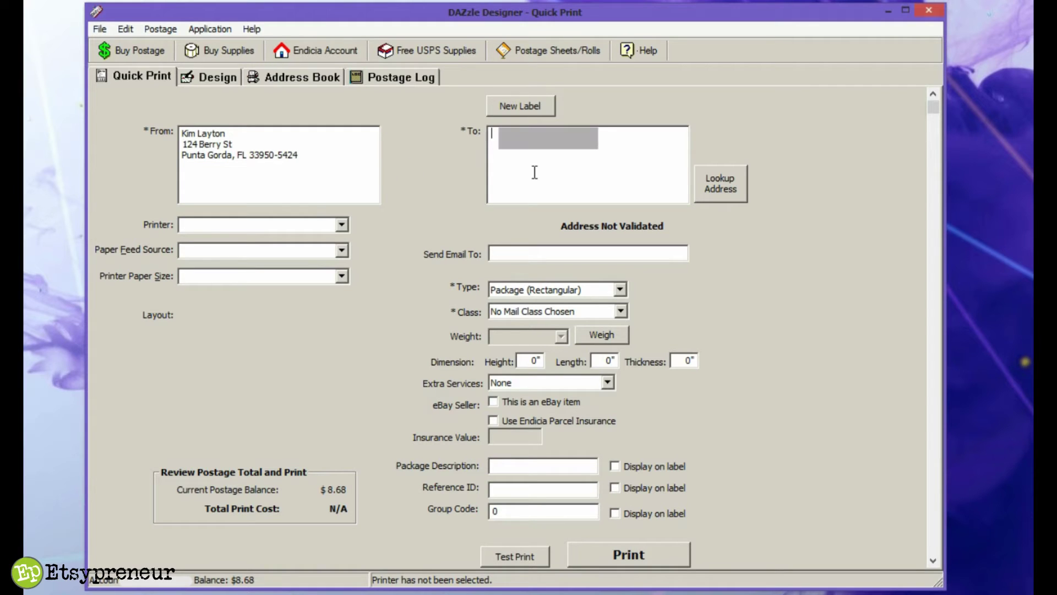
Enter the recipient's name and two-line Frankfort, KY mailing address in the To box
text(M)
key(Return)
text(10 )
text(Fra)
text(nkfort, K)
text(Y 4060)
text(1-7809)
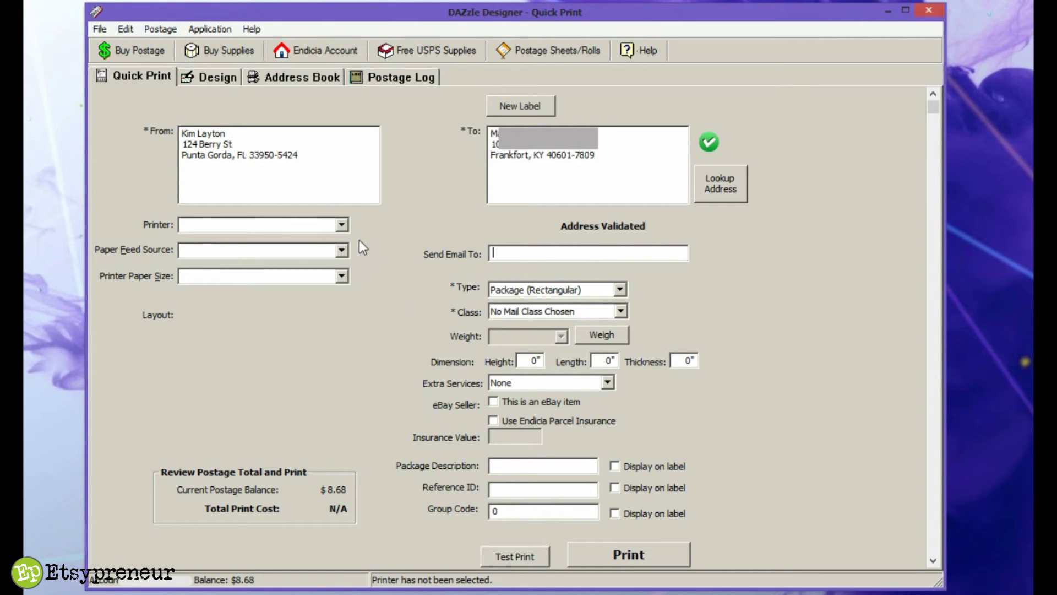
Select the EPSONE27242 (WorkForce 545) printer with Letter paper size
click(342, 224)
click(270, 249)
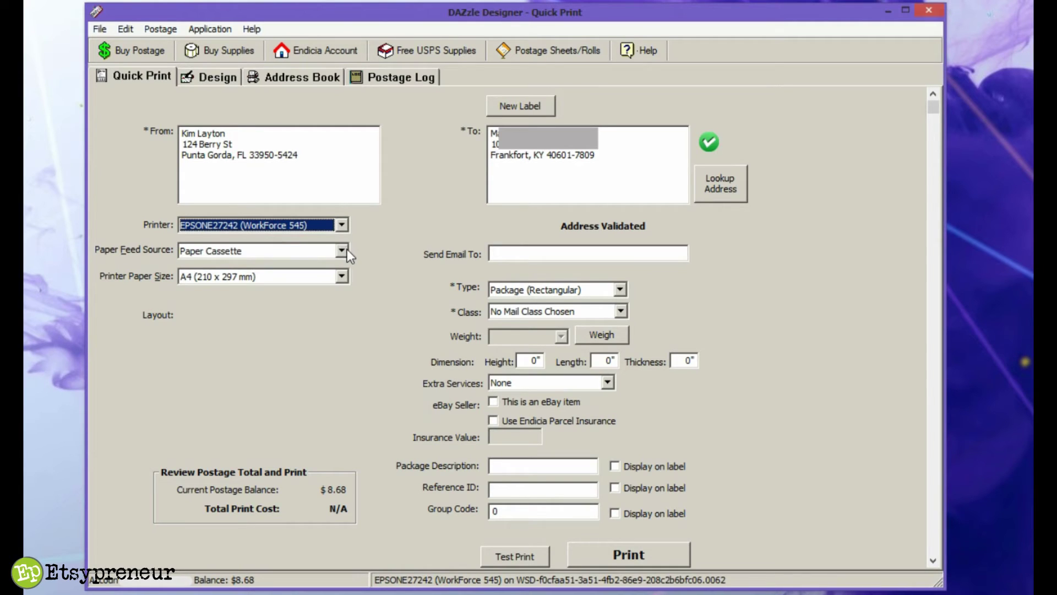
click(341, 276)
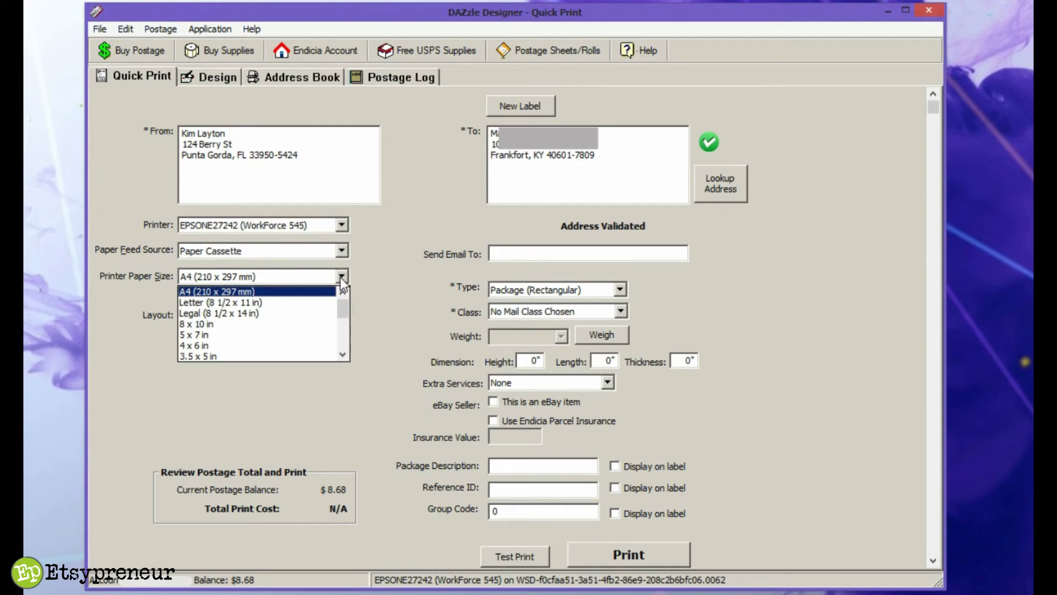
click(288, 304)
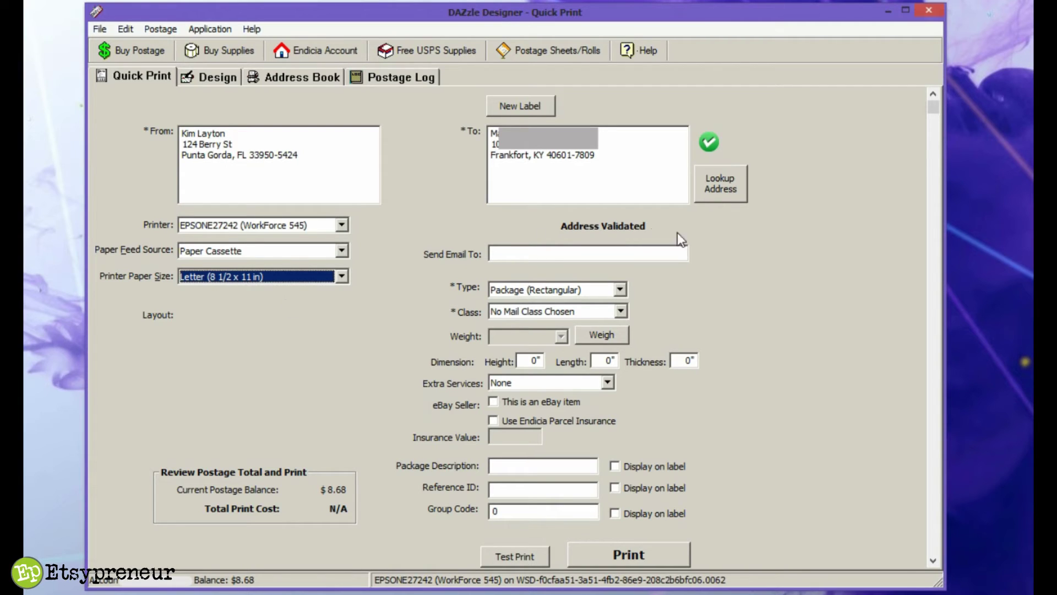
Set the mail piece type to Large Envelope (flat)
click(620, 290)
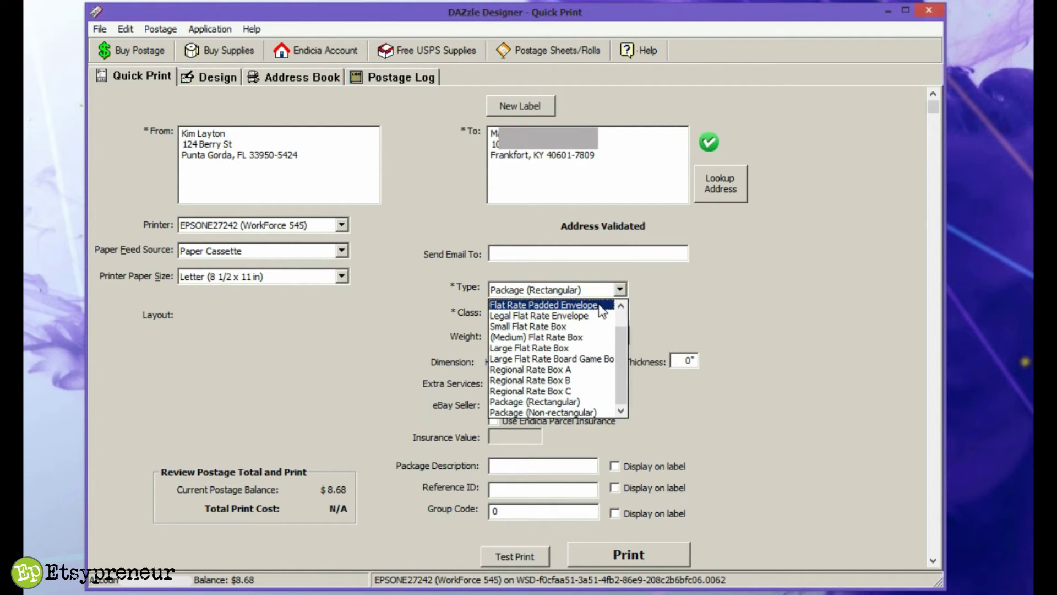
mouse_move(620, 333)
mouse_down()
mouse_move(619, 306)
mouse_move(621, 342)
mouse_move(619, 321)
mouse_up()
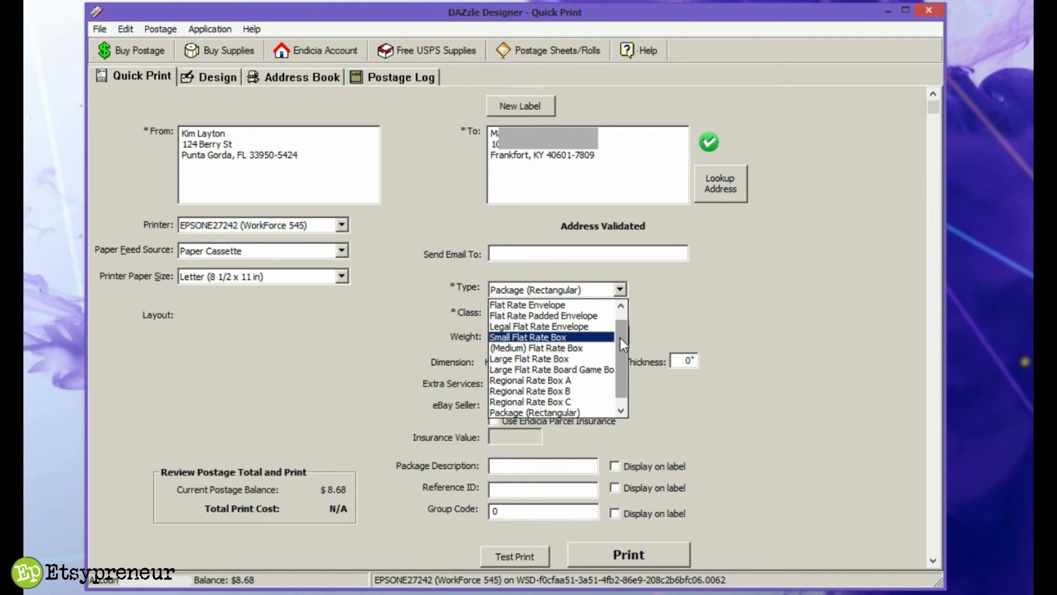
click(621, 306)
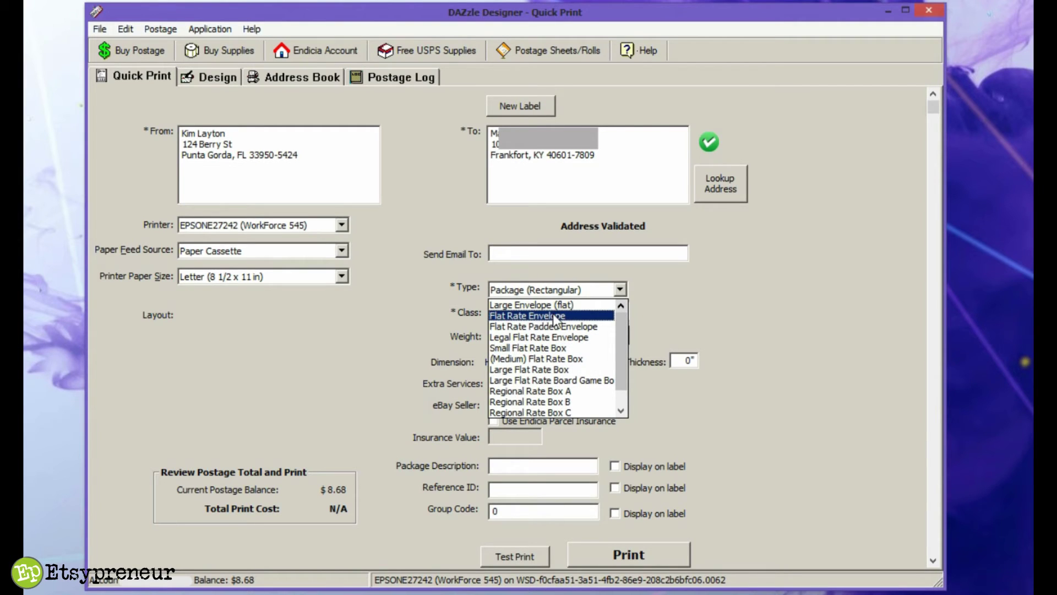
click(553, 315)
click(621, 311)
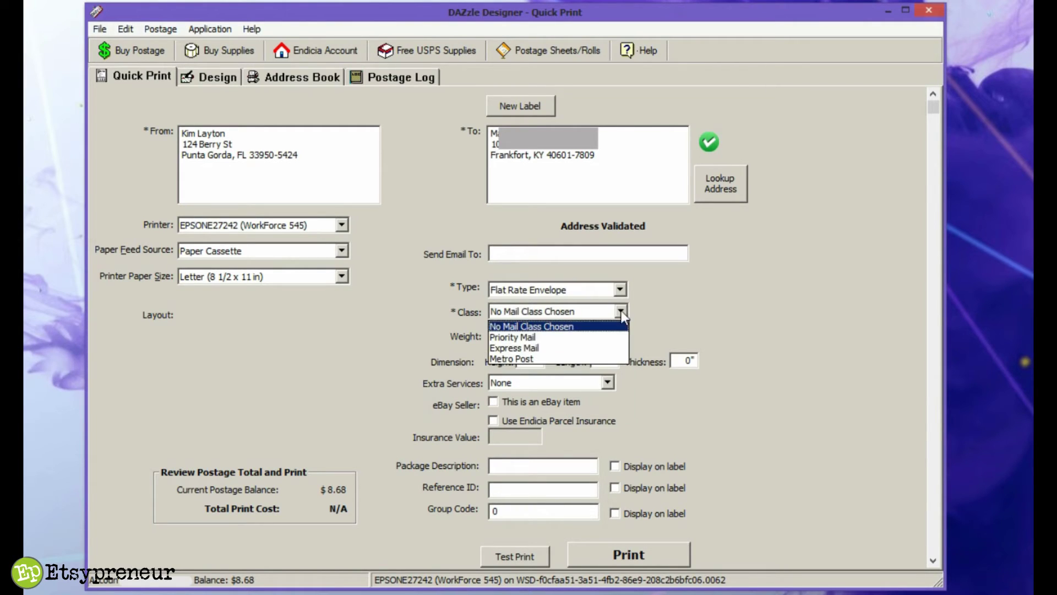
click(628, 291)
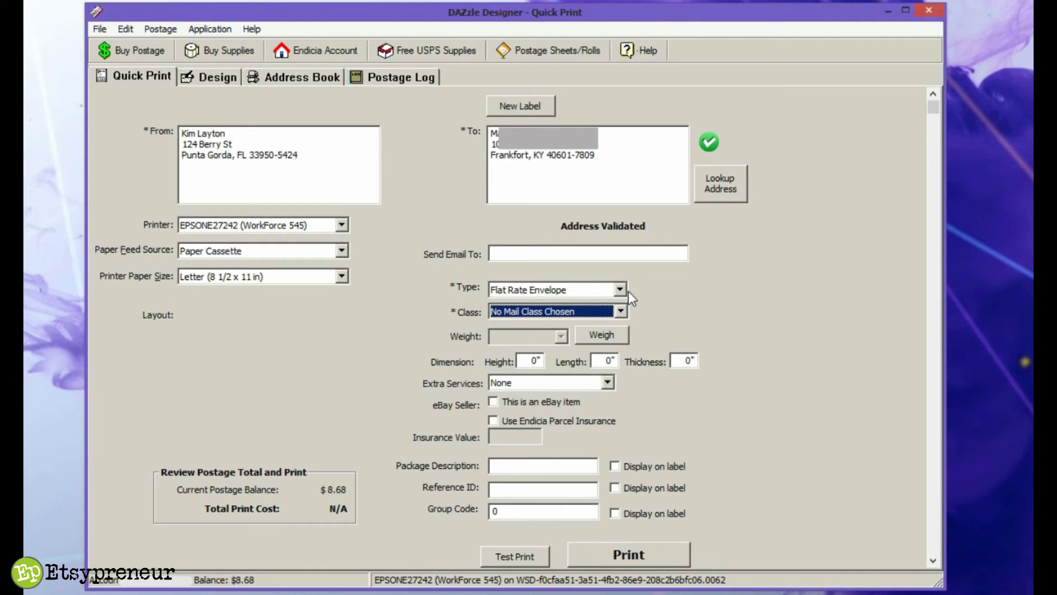
click(624, 288)
scroll(622, 325, up, 1)
click(570, 306)
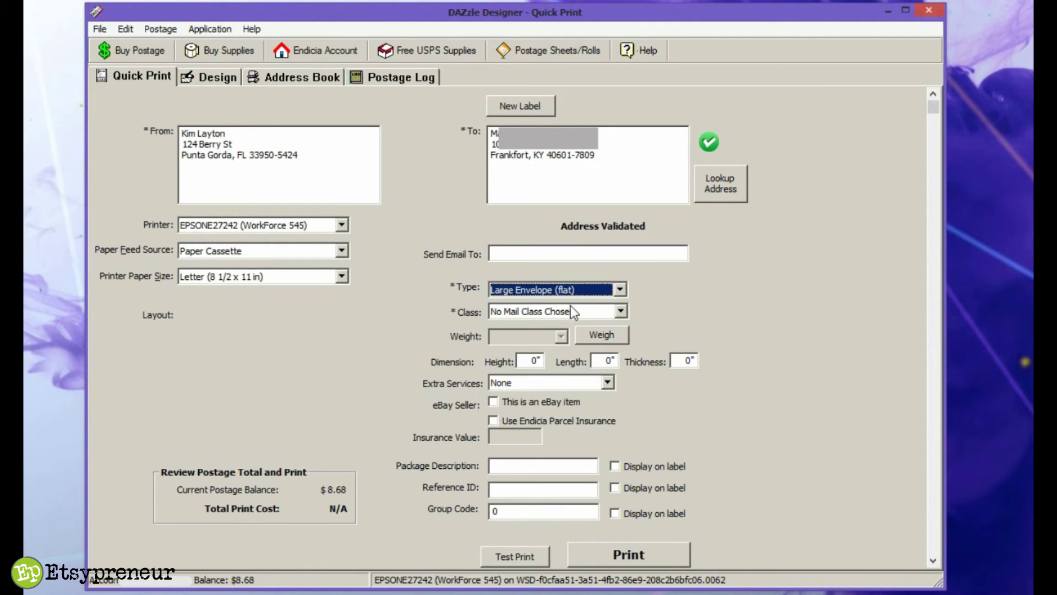
click(620, 311)
Choose First-Class mail at 5 oz, bringing the total to $1.72
click(563, 335)
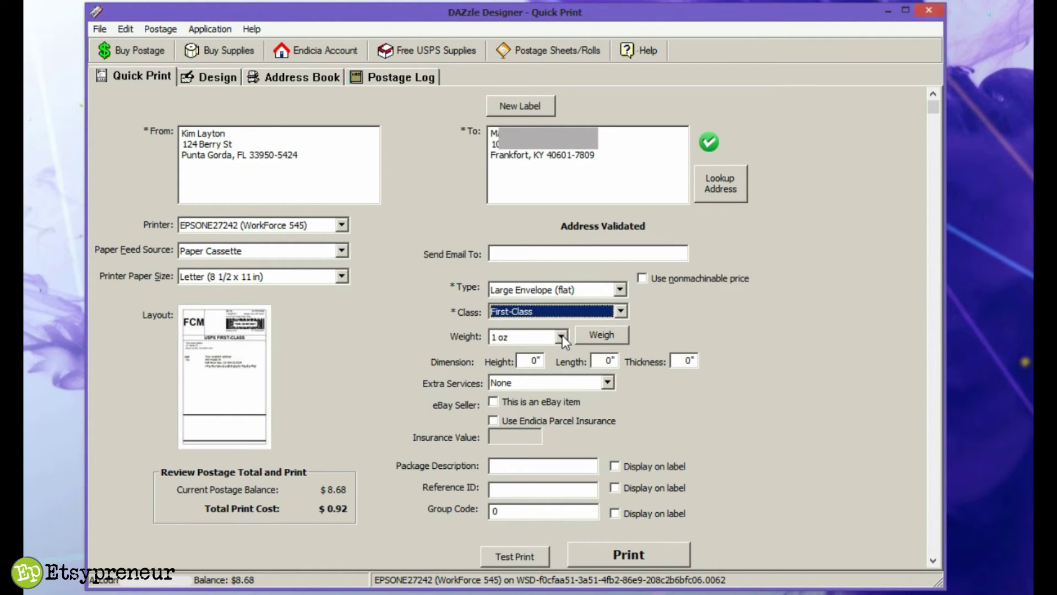
click(560, 336)
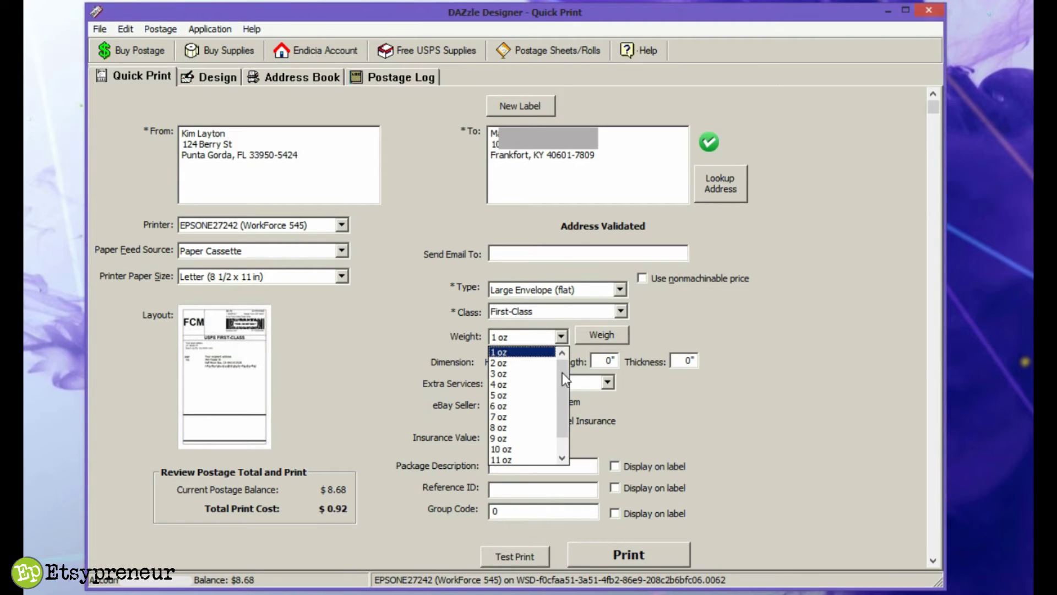
click(551, 395)
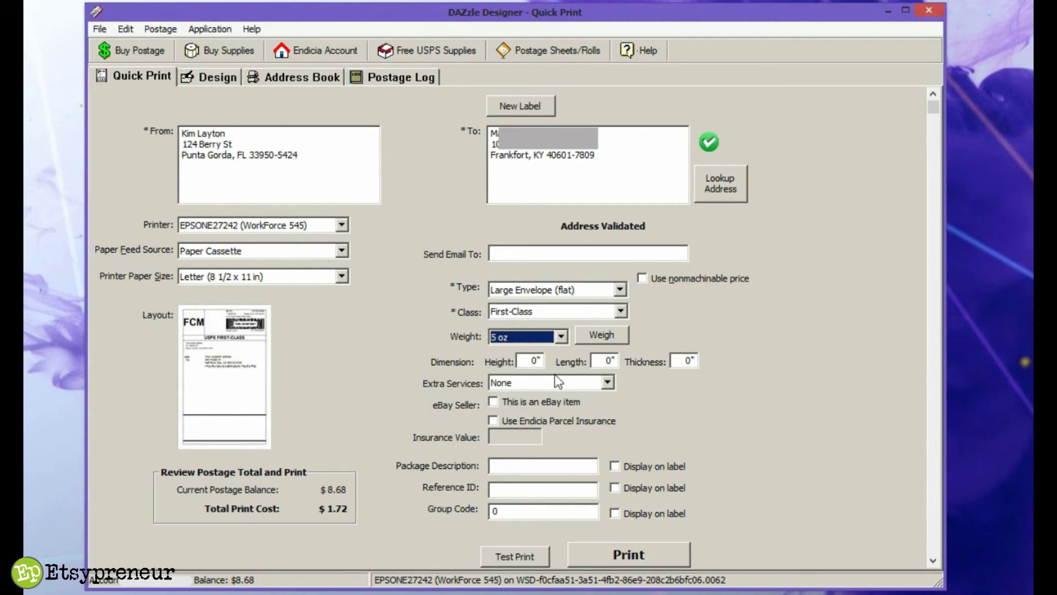
click(560, 337)
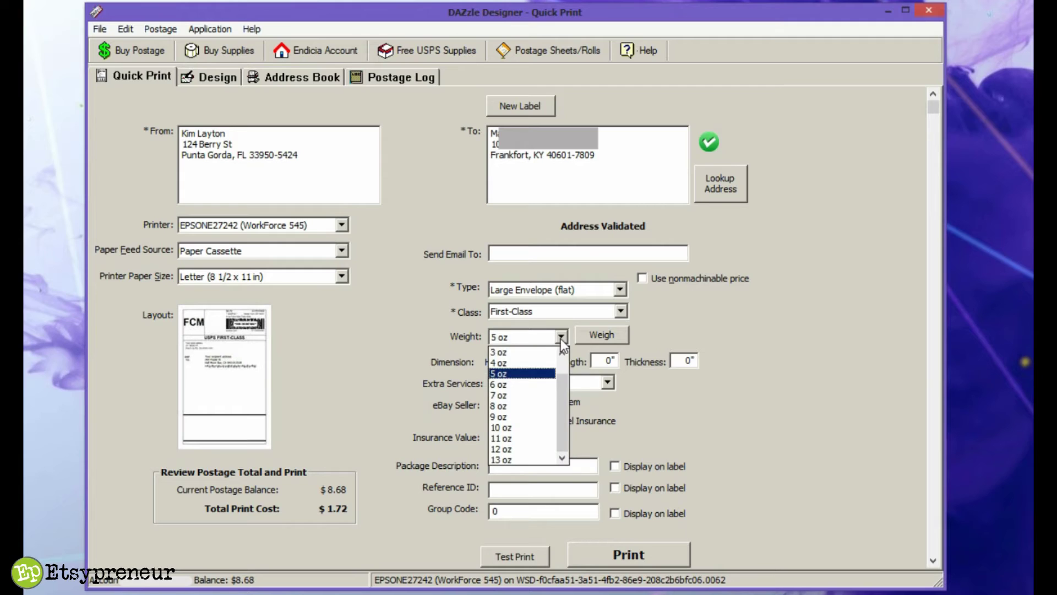
click(499, 376)
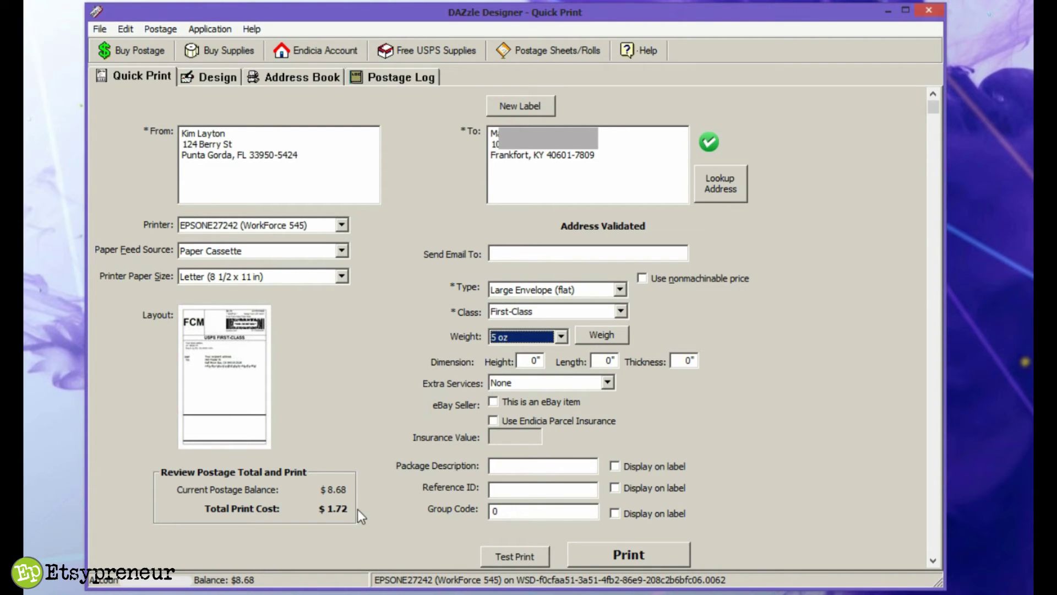
Print the postage label and confirm the real-postage warning
click(651, 553)
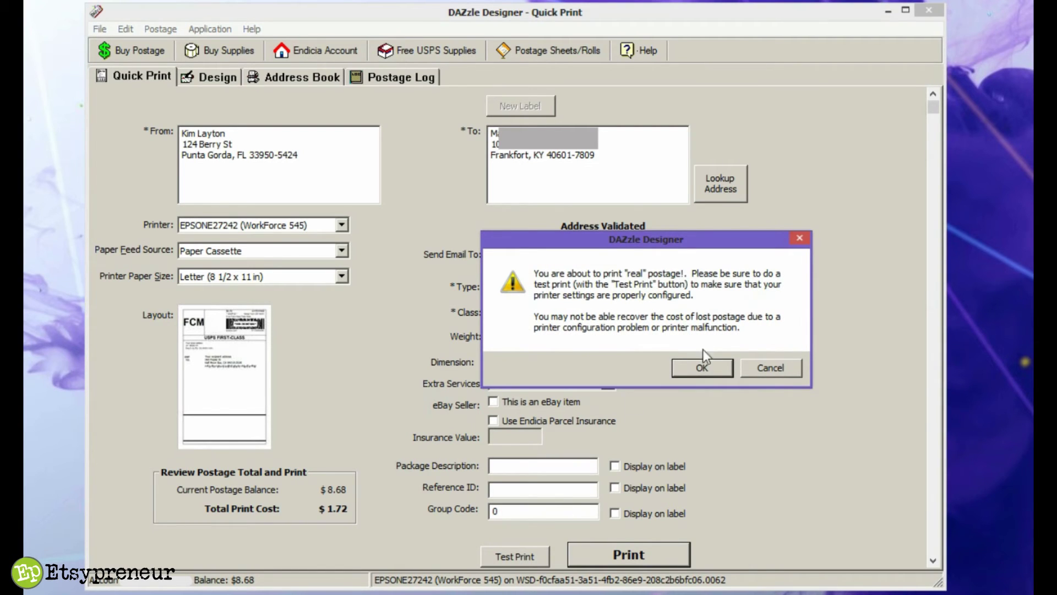
click(702, 369)
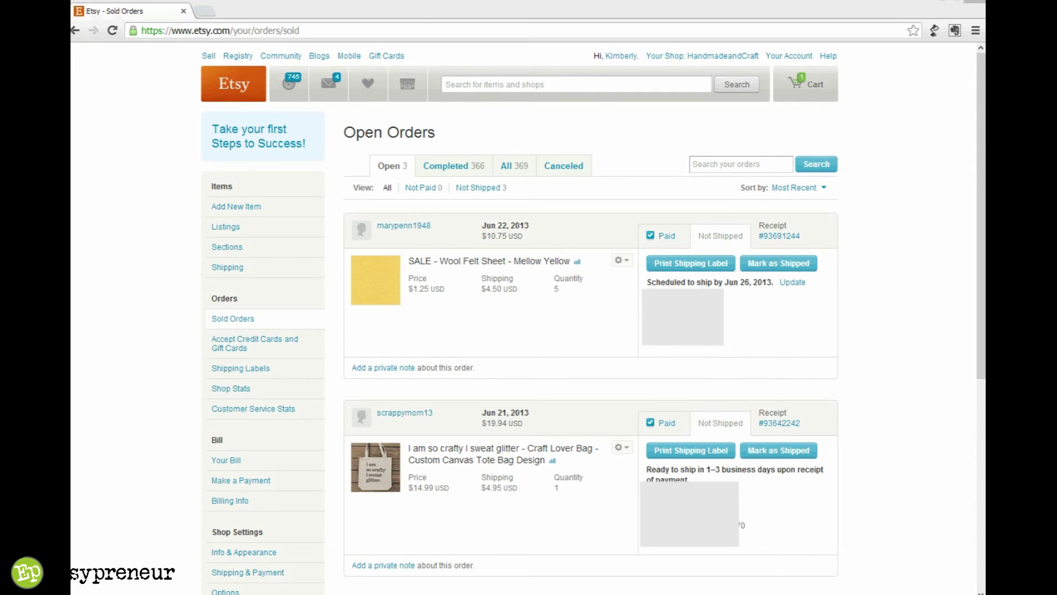
Start the tote bag order's label as a USPS Flat Rate Envelope weighing 12 oz
click(694, 456)
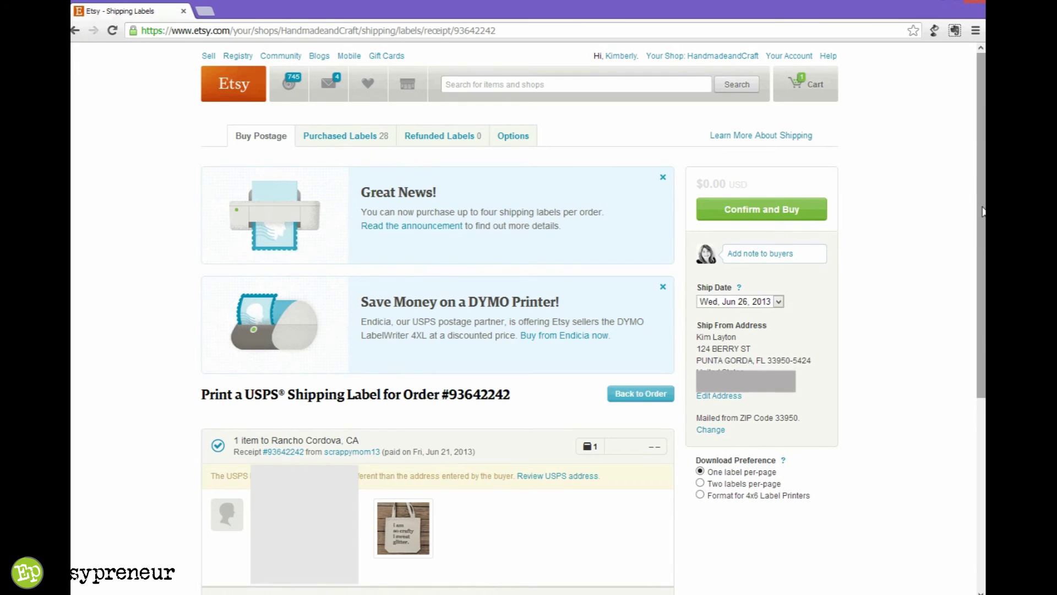
drag(983, 211, 983, 401)
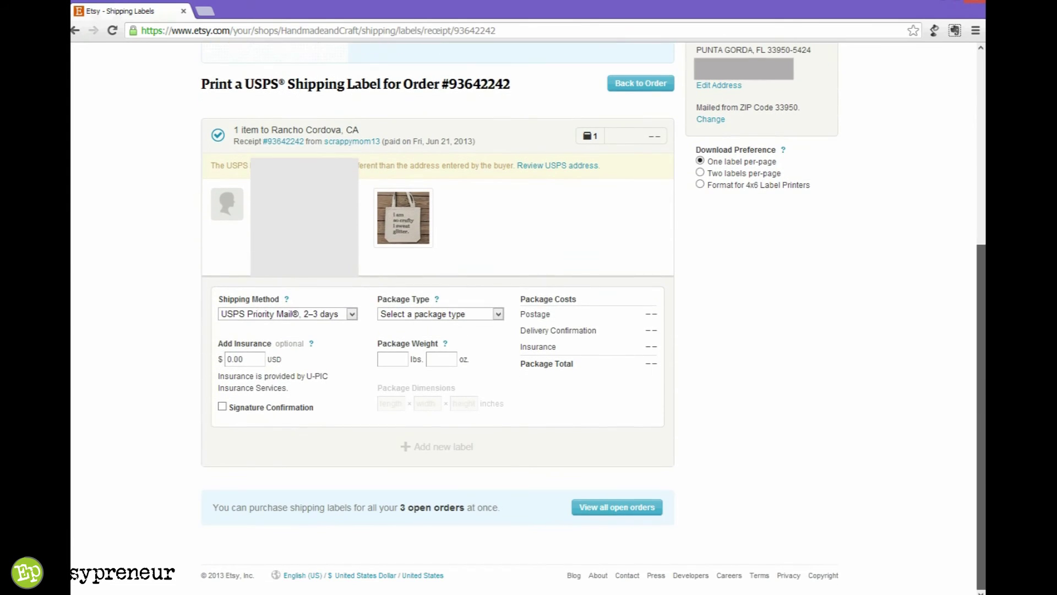
click(450, 315)
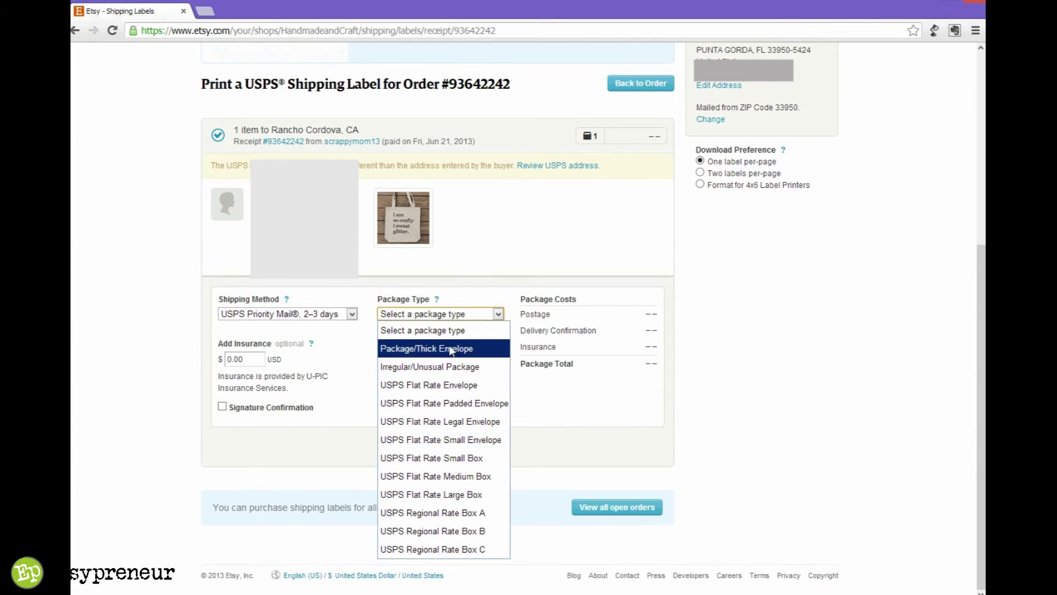
click(432, 385)
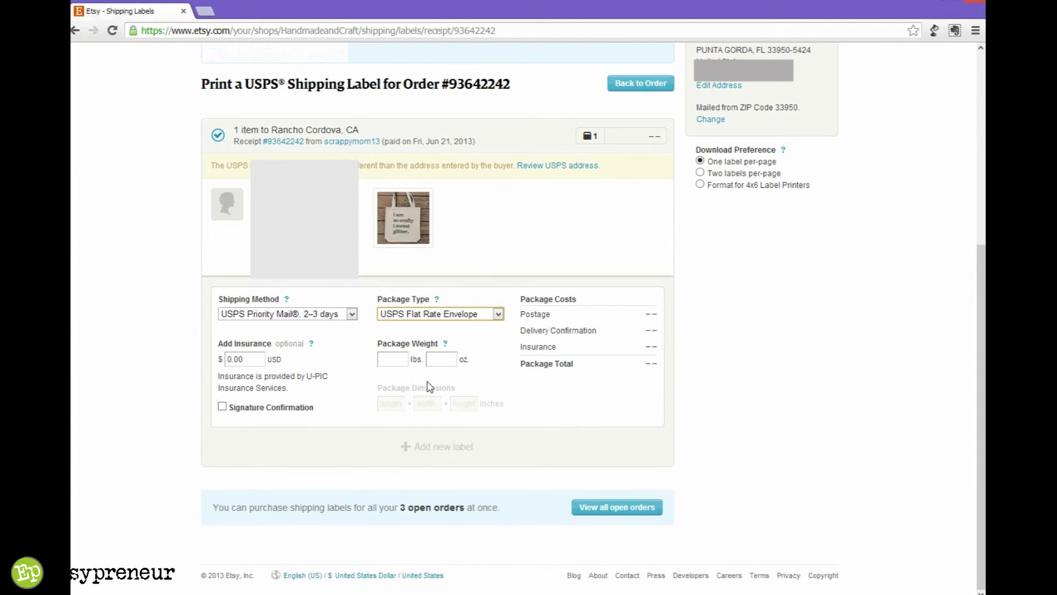
click(437, 358)
text(1)
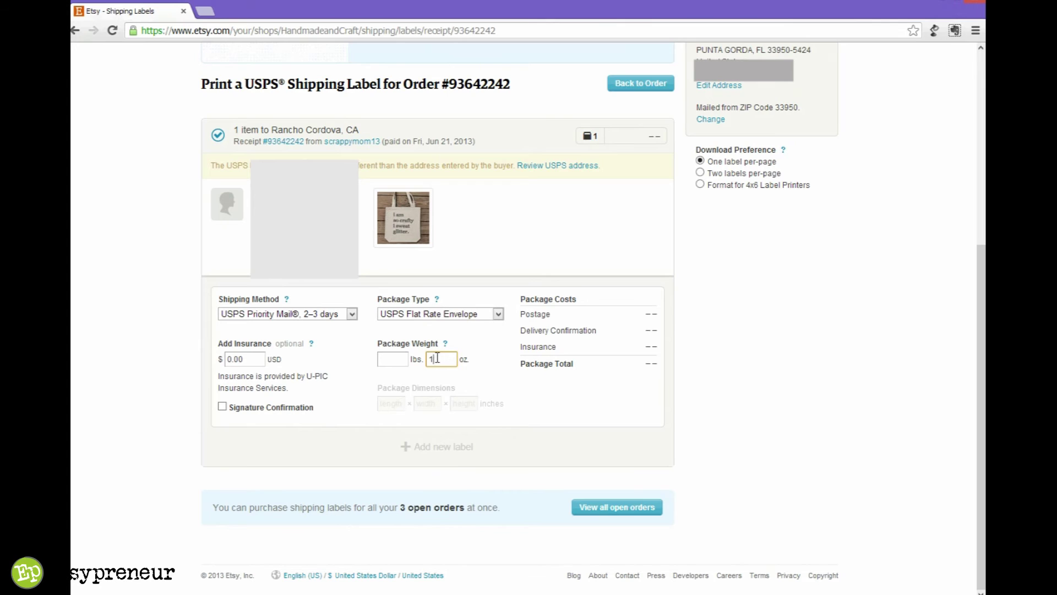
text(2)
key(Tab)
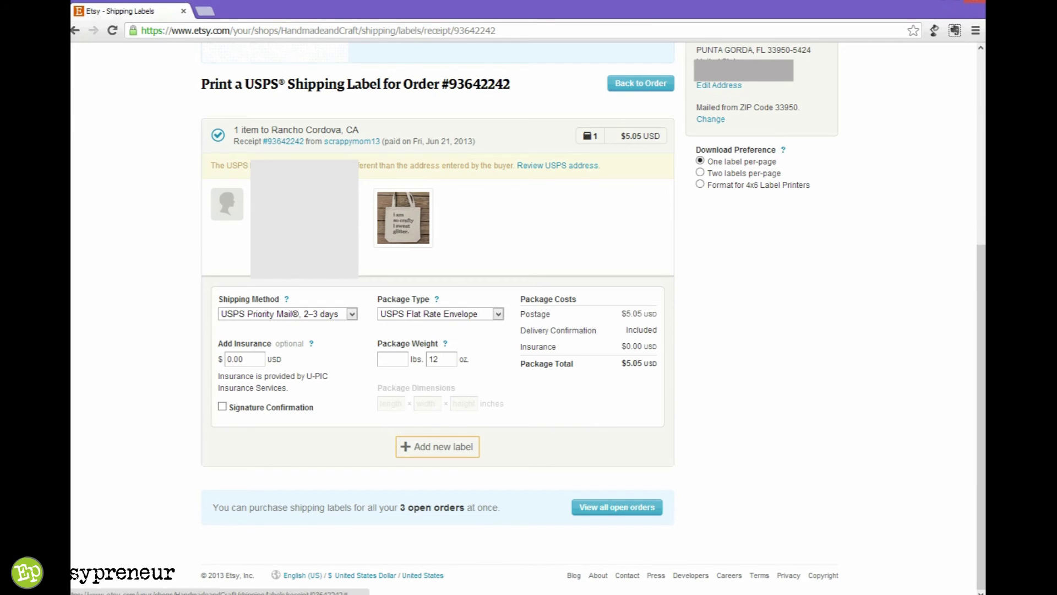
Buy the $5.05 Priority Mail label, notify the buyer, and download it
drag(979, 300, 972, 148)
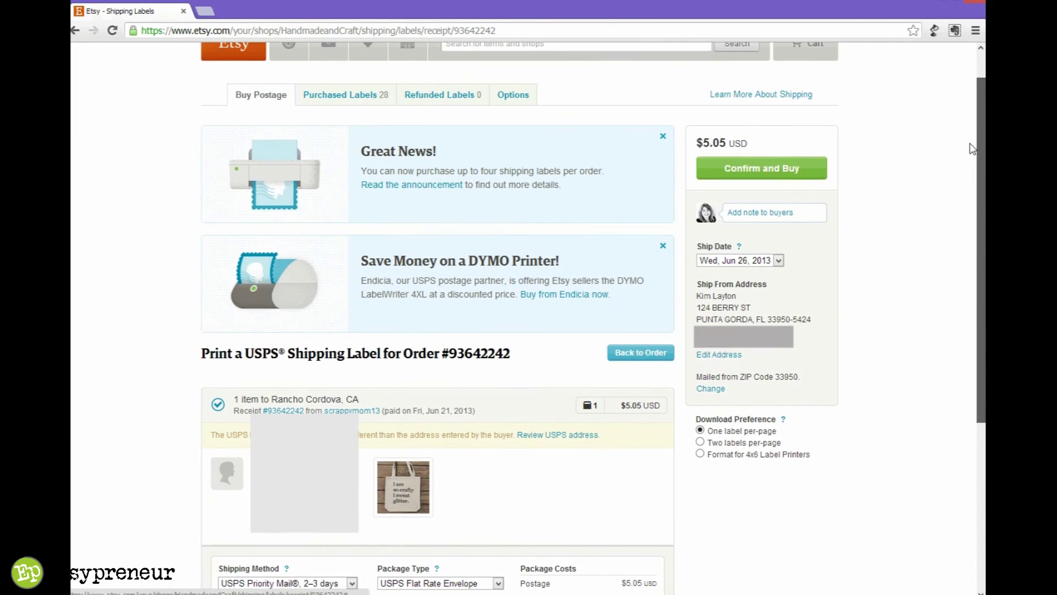
click(775, 171)
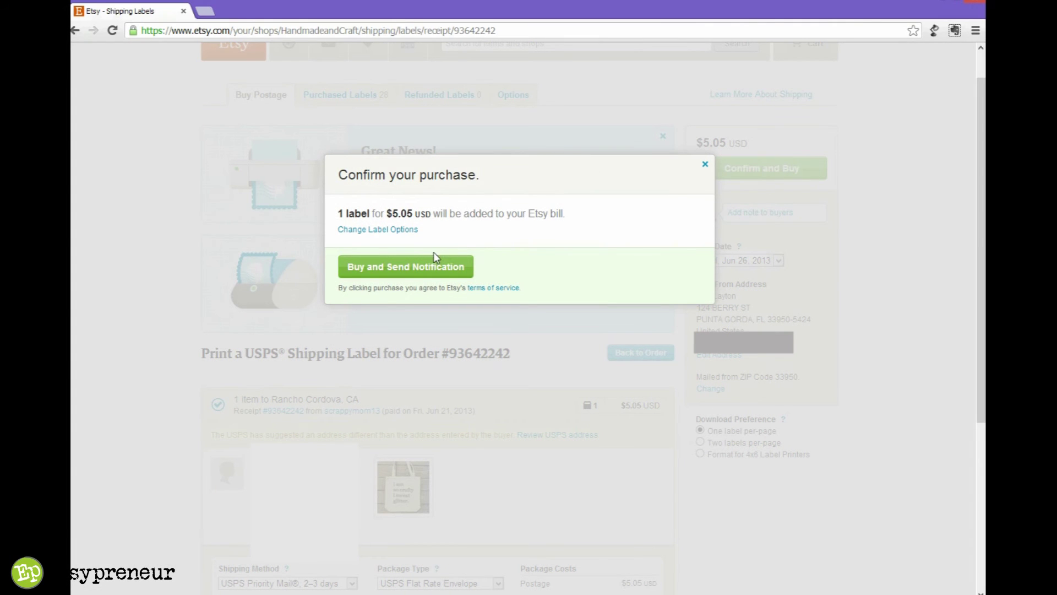
click(405, 267)
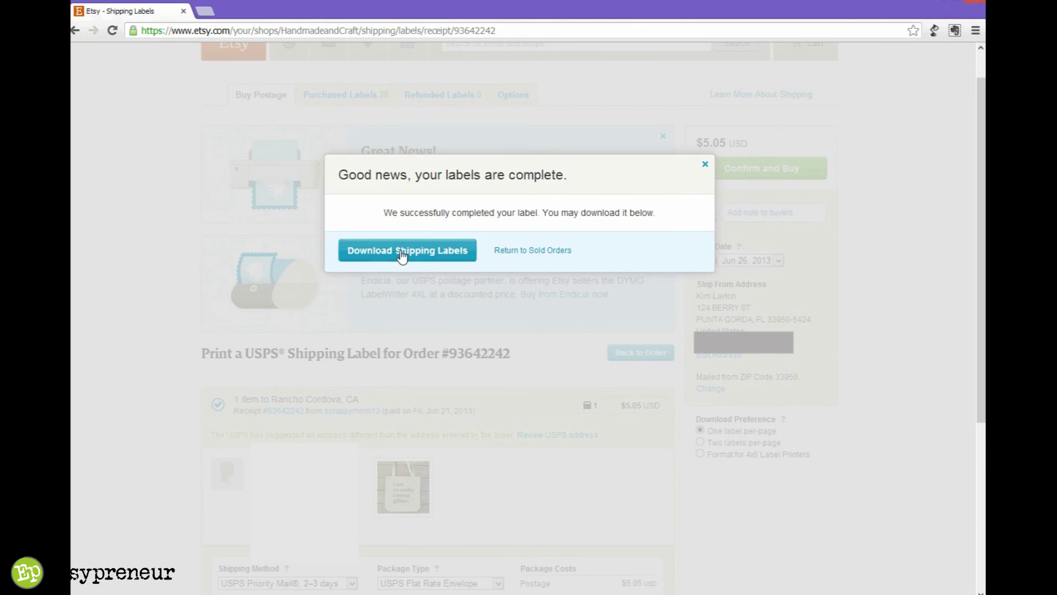
click(402, 253)
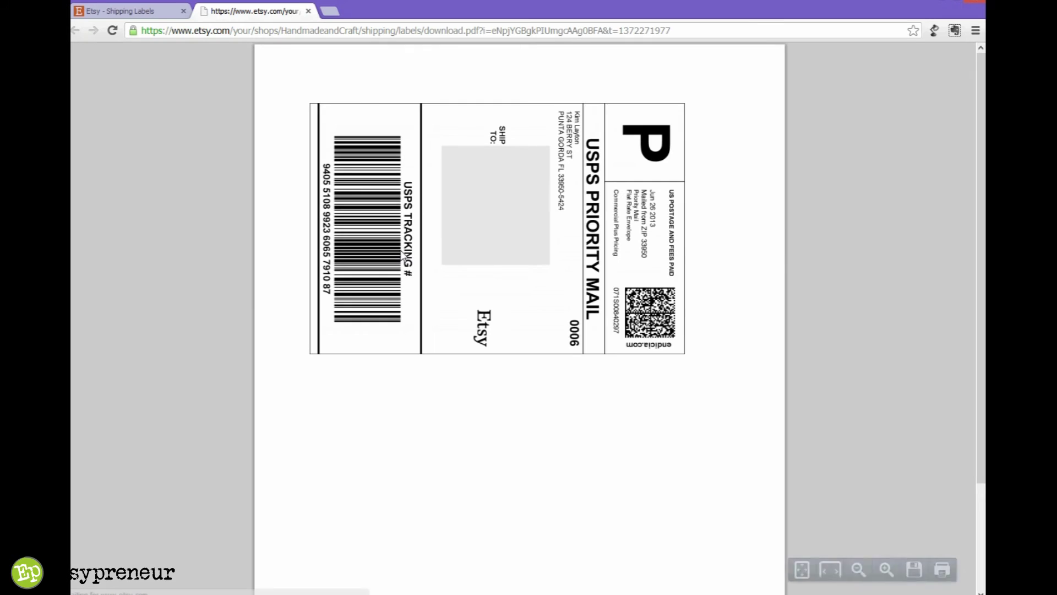
Print the label PDF to the EPSON printer and close its tab
right_click(371, 106)
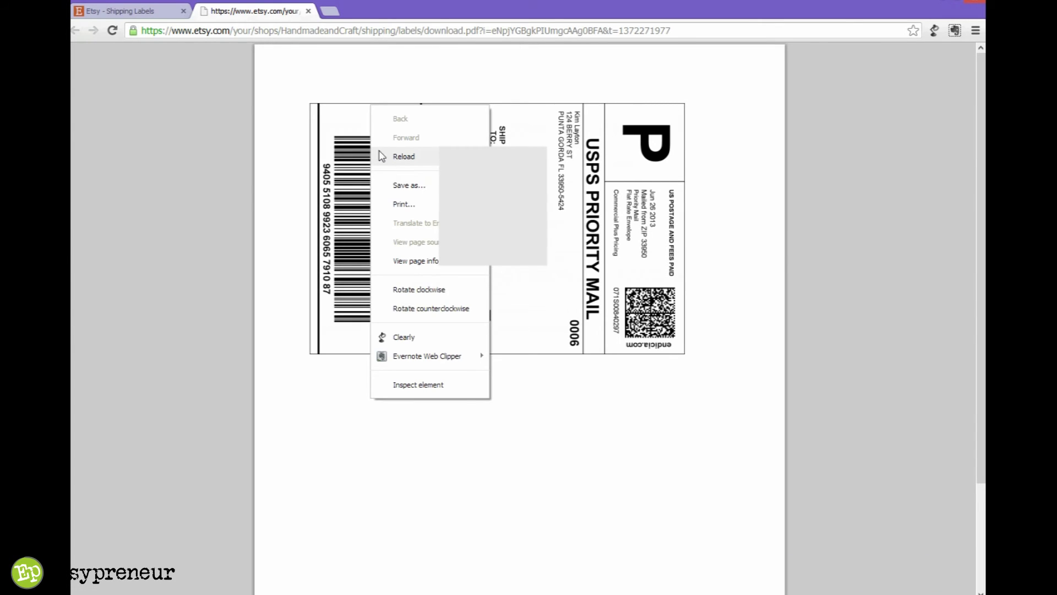
click(402, 205)
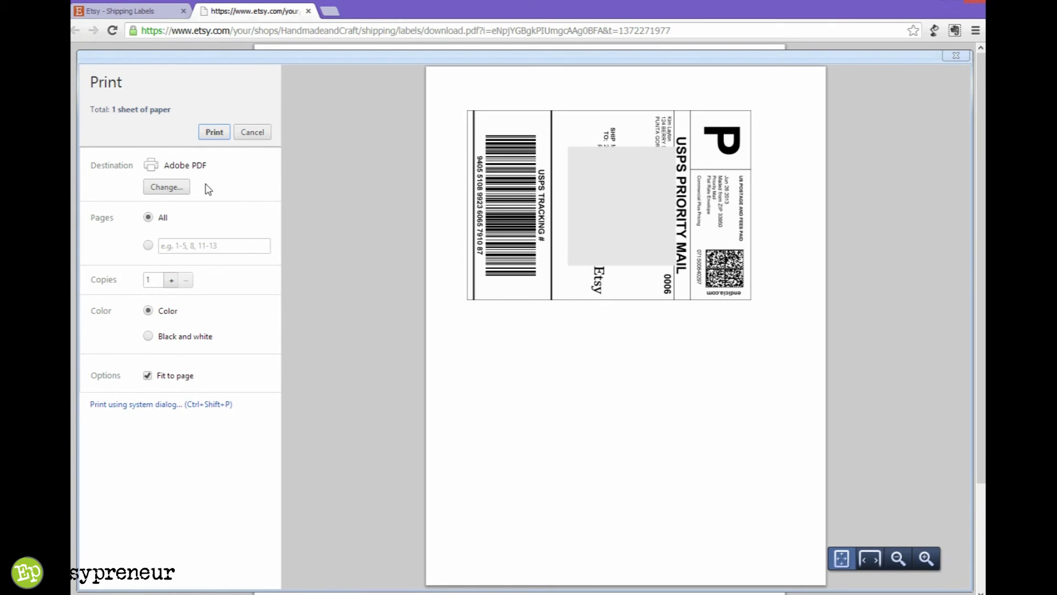
click(174, 188)
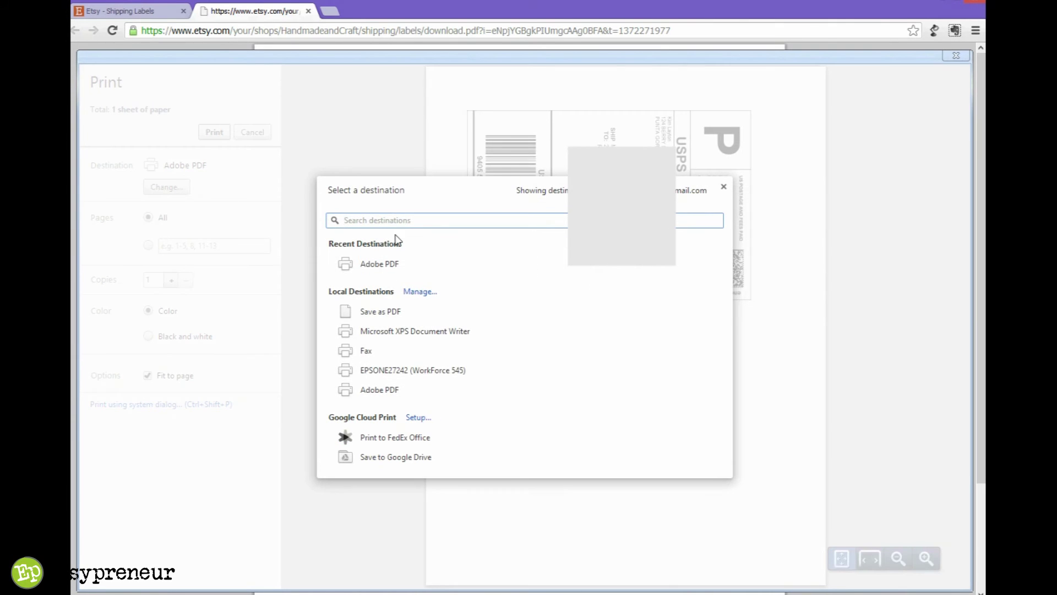
click(398, 372)
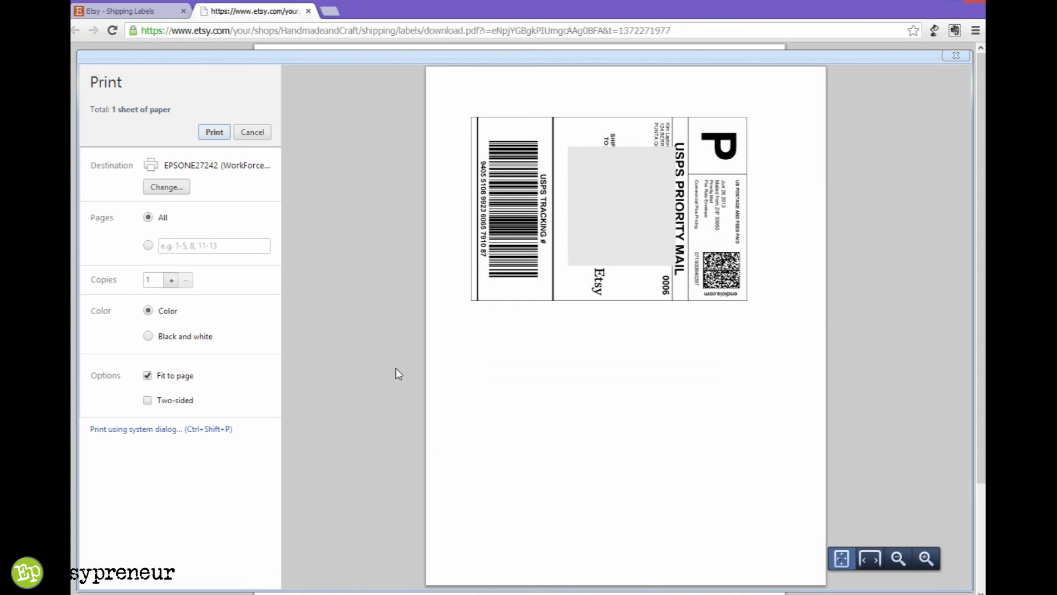
click(210, 133)
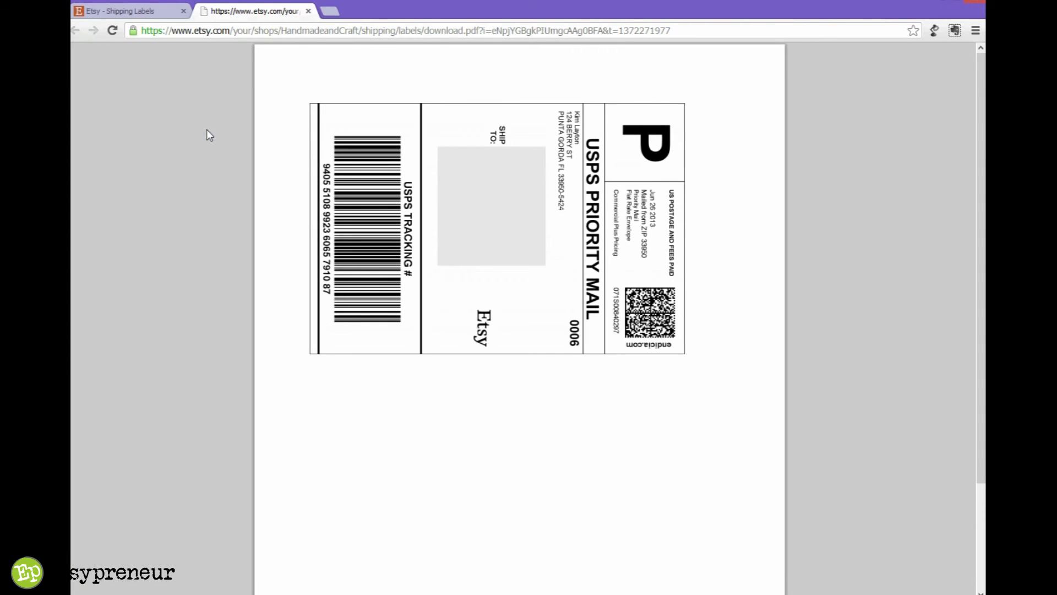
key(ctrl+w)
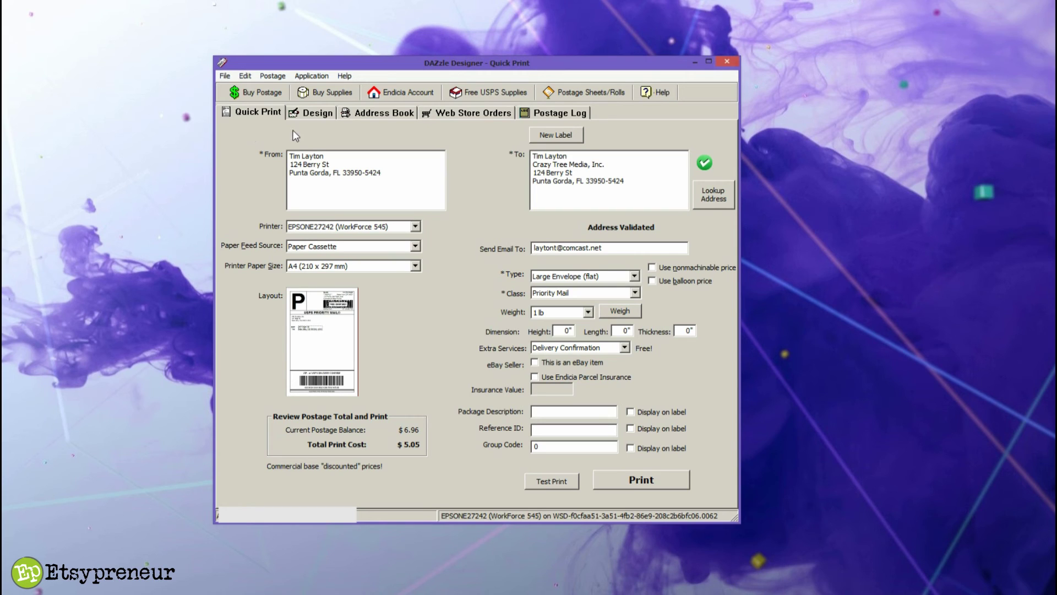
Switch to the Design layout, then show the address book of saved addresses
click(309, 116)
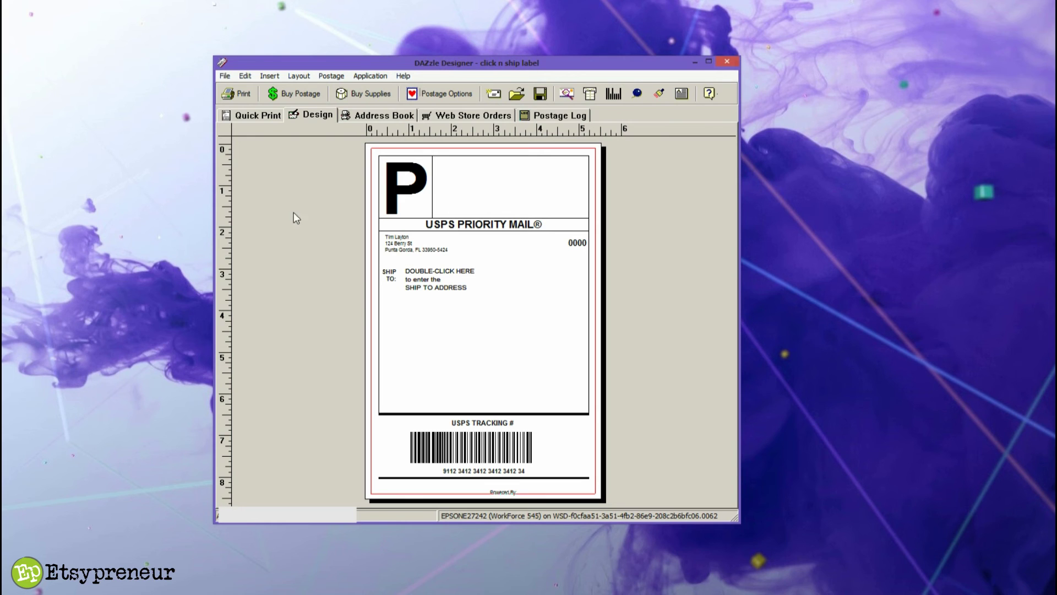
click(367, 115)
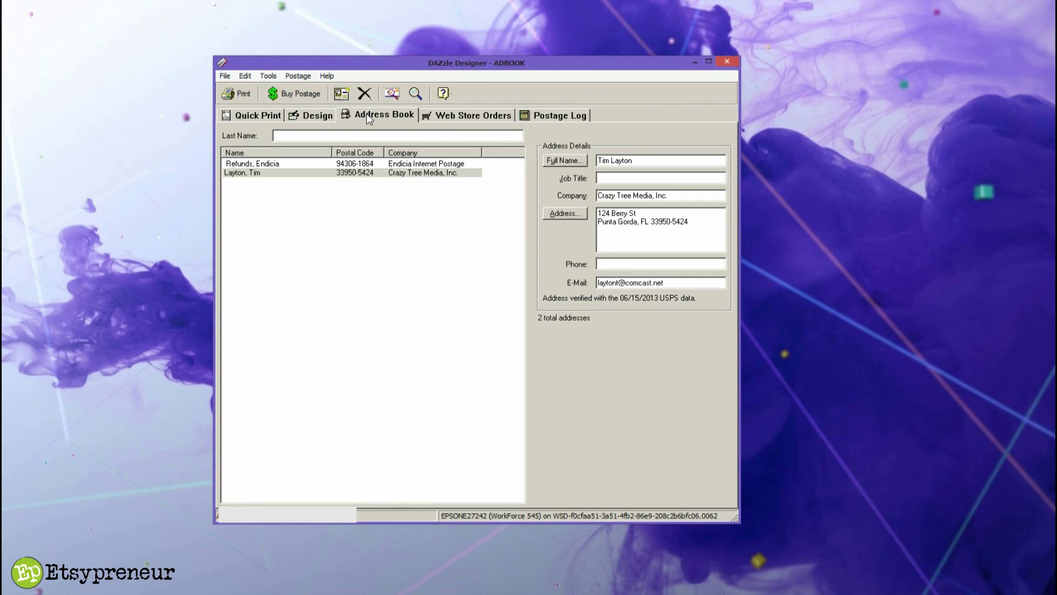
Return to the Priority Mail label design and bring up Help's How-to Videos option
click(314, 119)
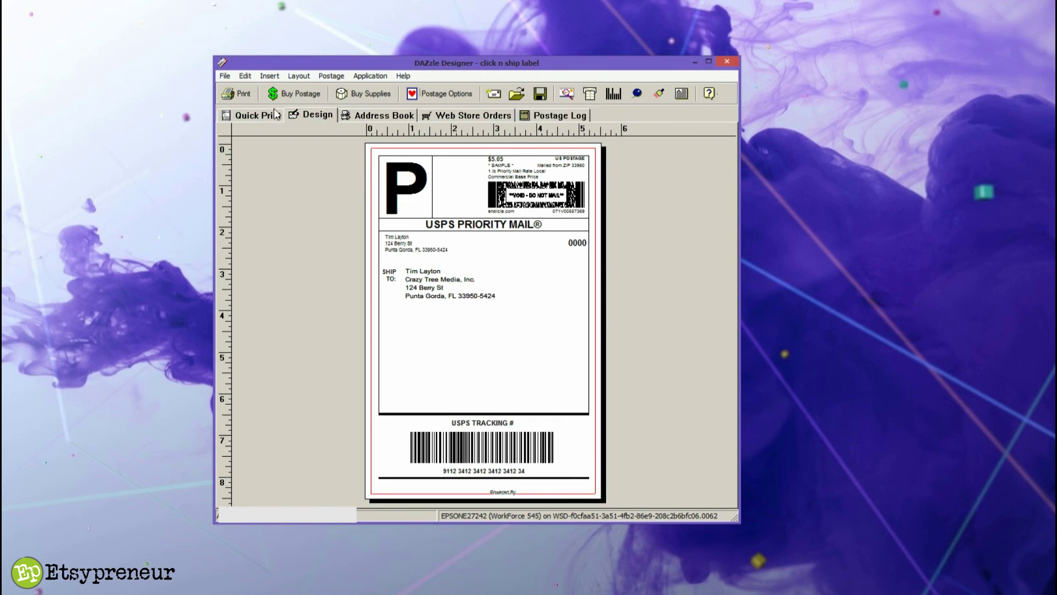
click(405, 78)
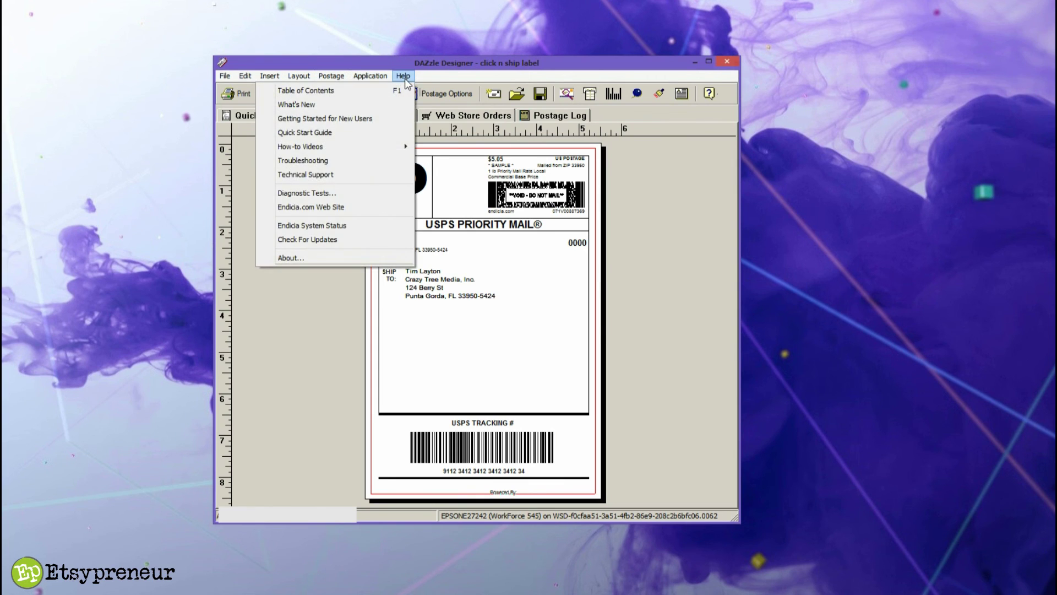
click(406, 78)
click(408, 78)
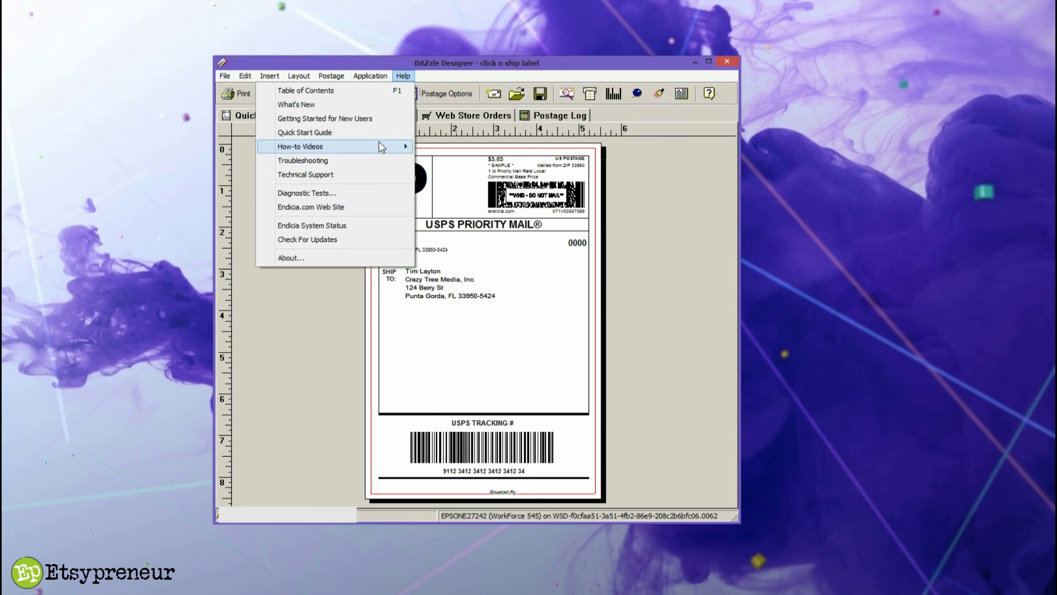
mouse_move(379, 146)
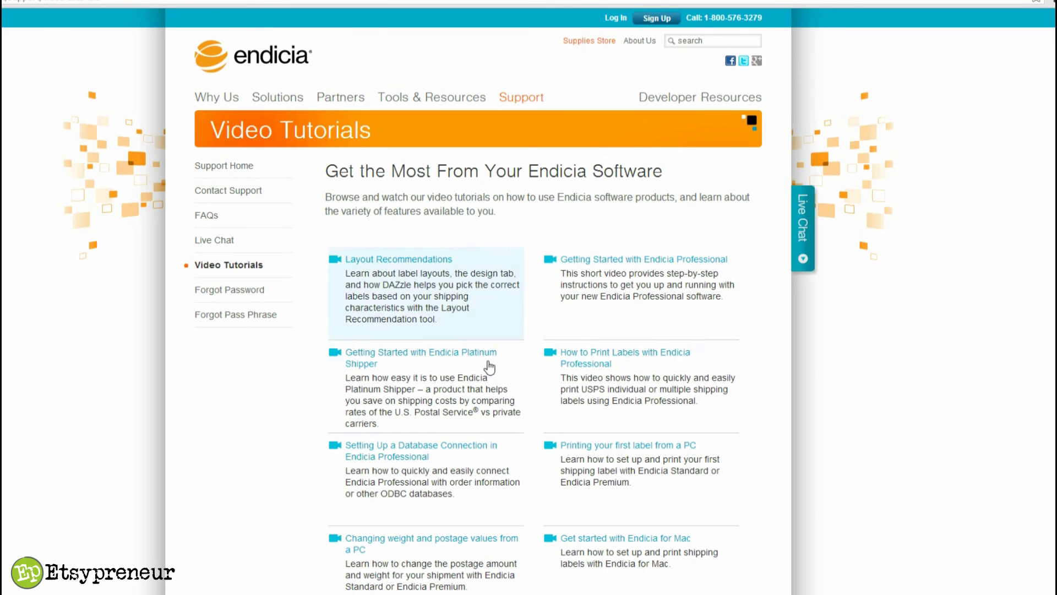
Scroll through the Endicia Video Tutorials page to browse the listed videos
scroll(529, 297, down, 3)
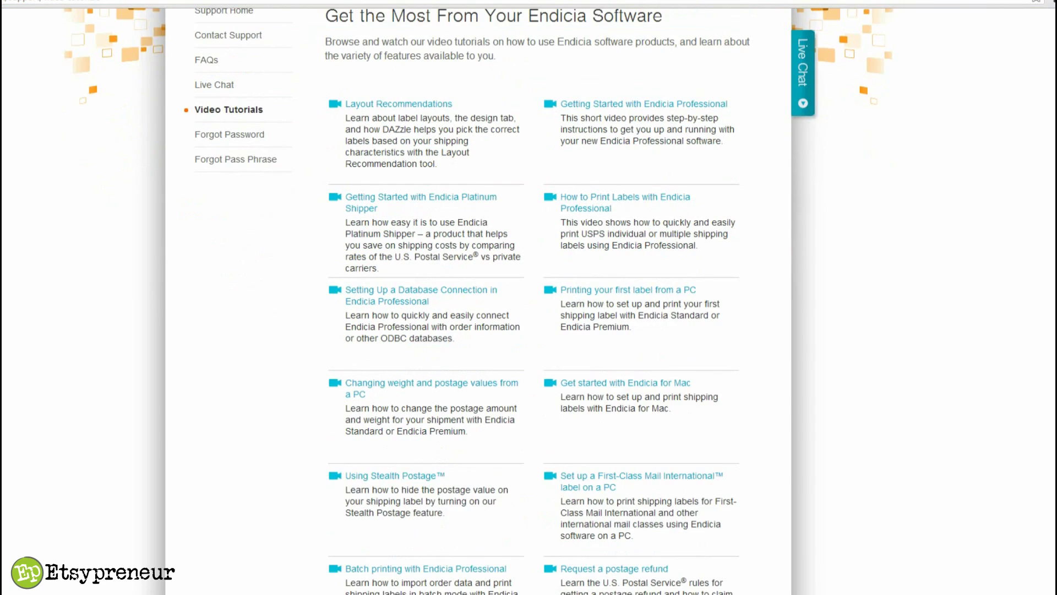
scroll(528, 297, up, 3)
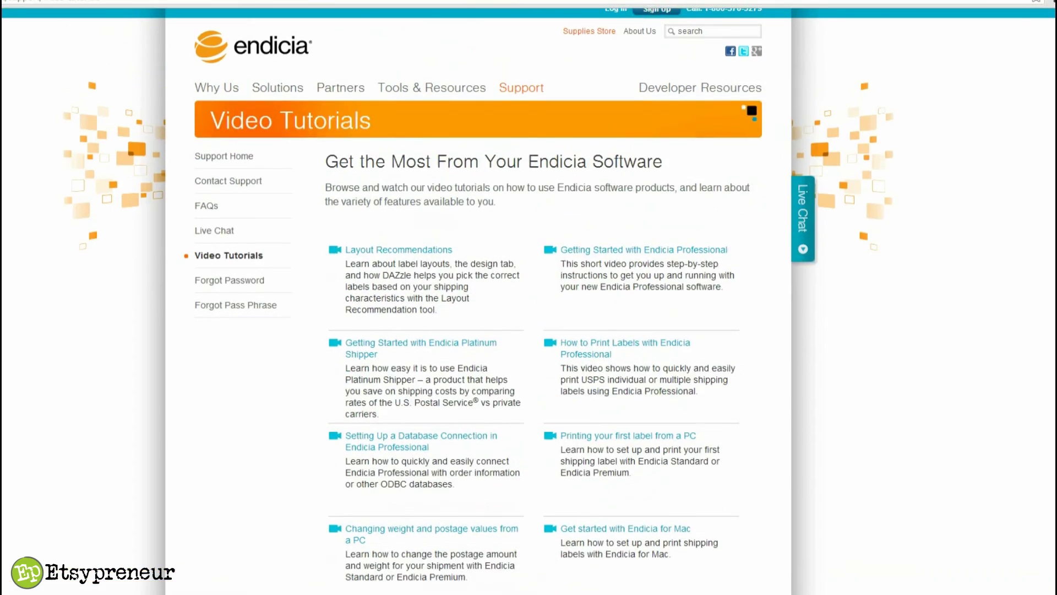